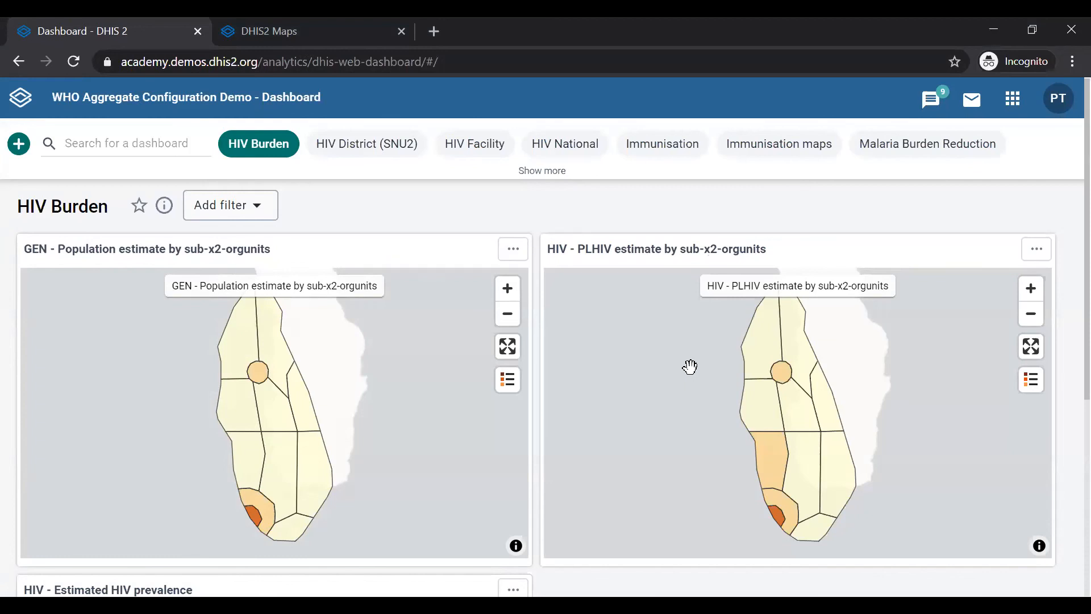
Step: Open the Maps app from the apps menu
click(1012, 105)
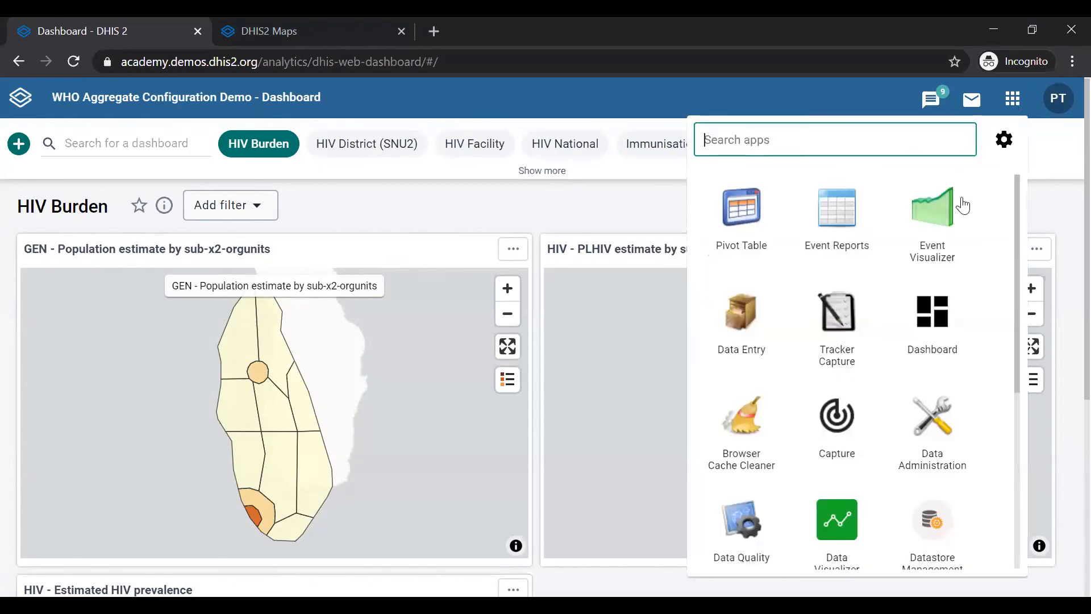
scroll(891, 399, down, 5)
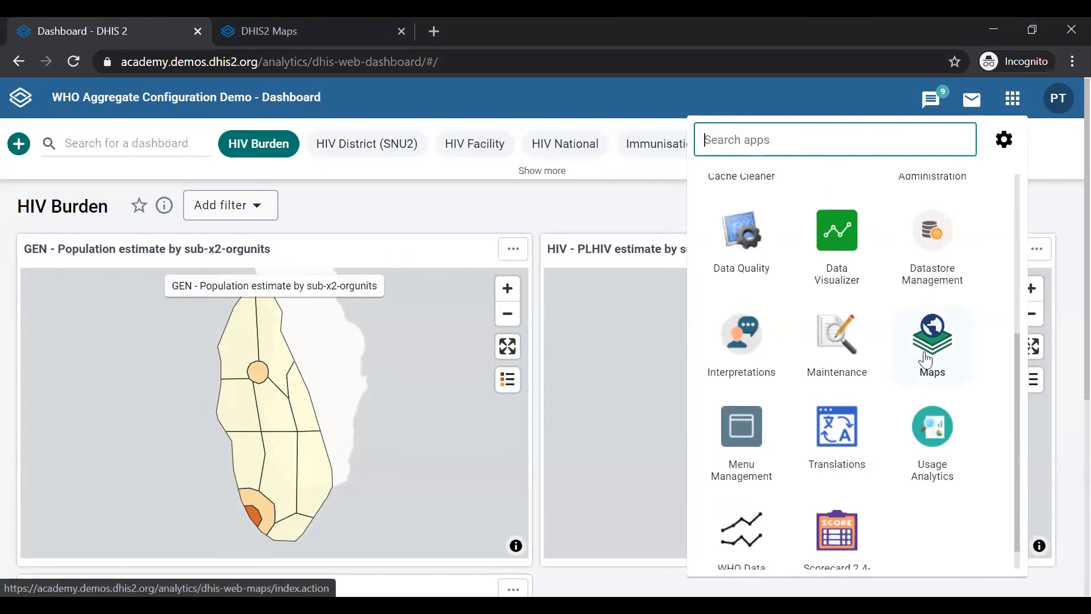
scroll(924, 350, up, 3)
scroll(926, 358, up, 2)
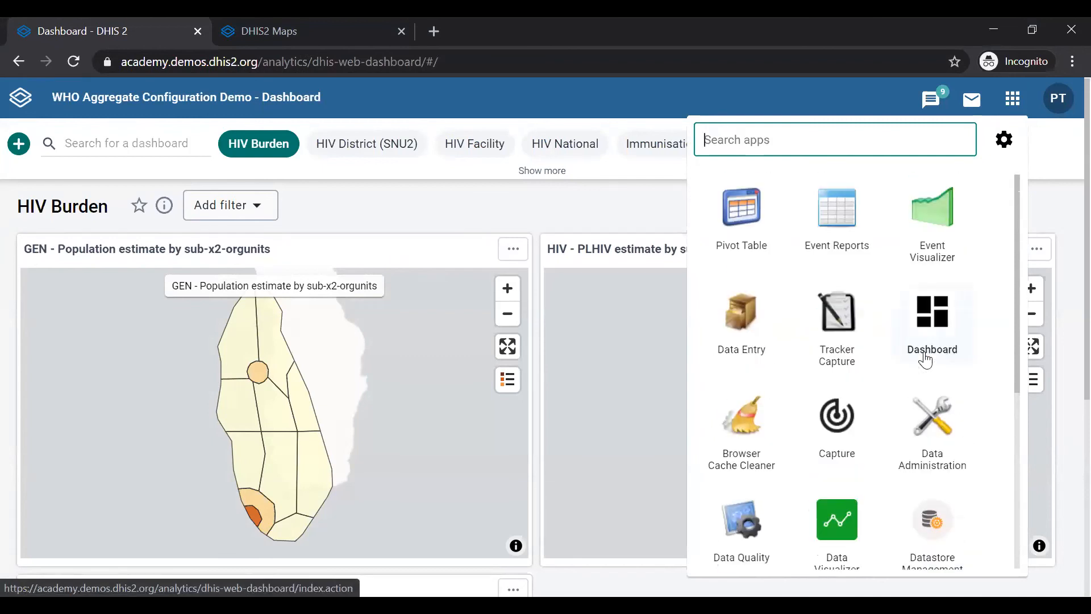
scroll(927, 358, down, 5)
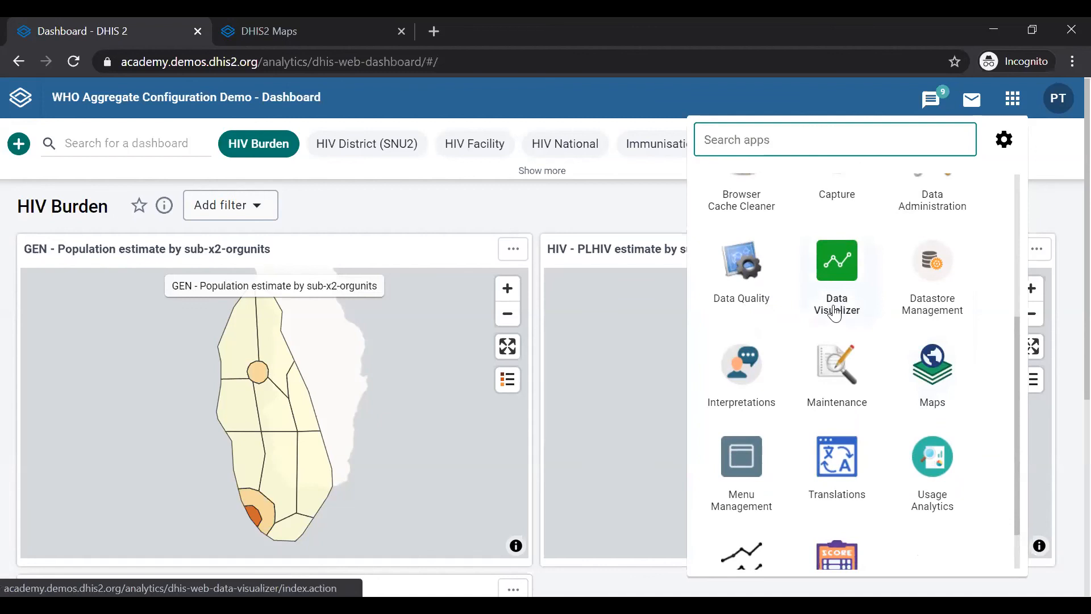
scroll(837, 316, up, 5)
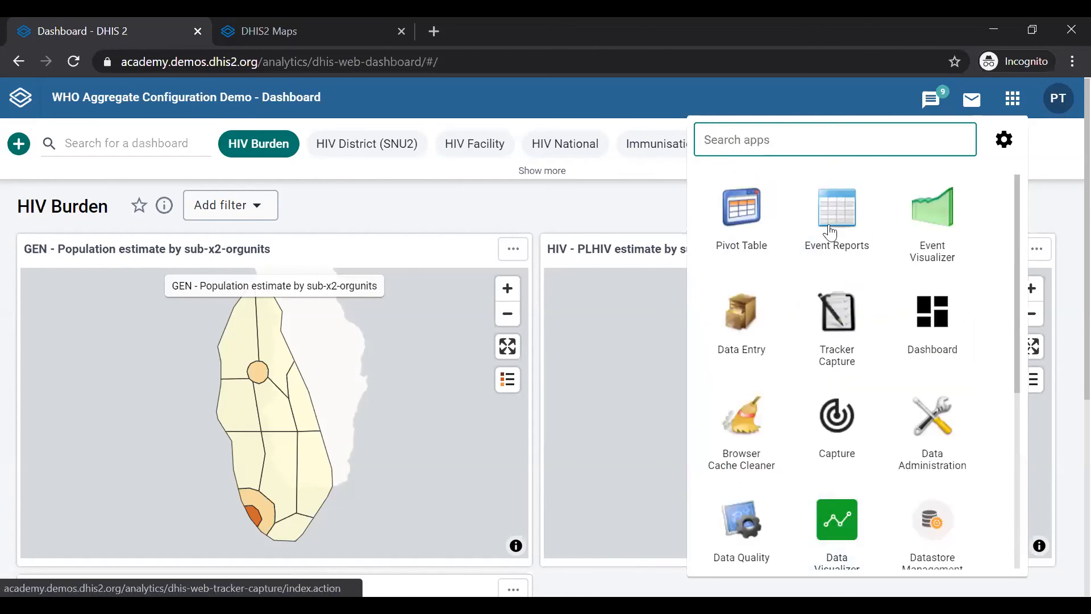
scroll(874, 372, down, 6)
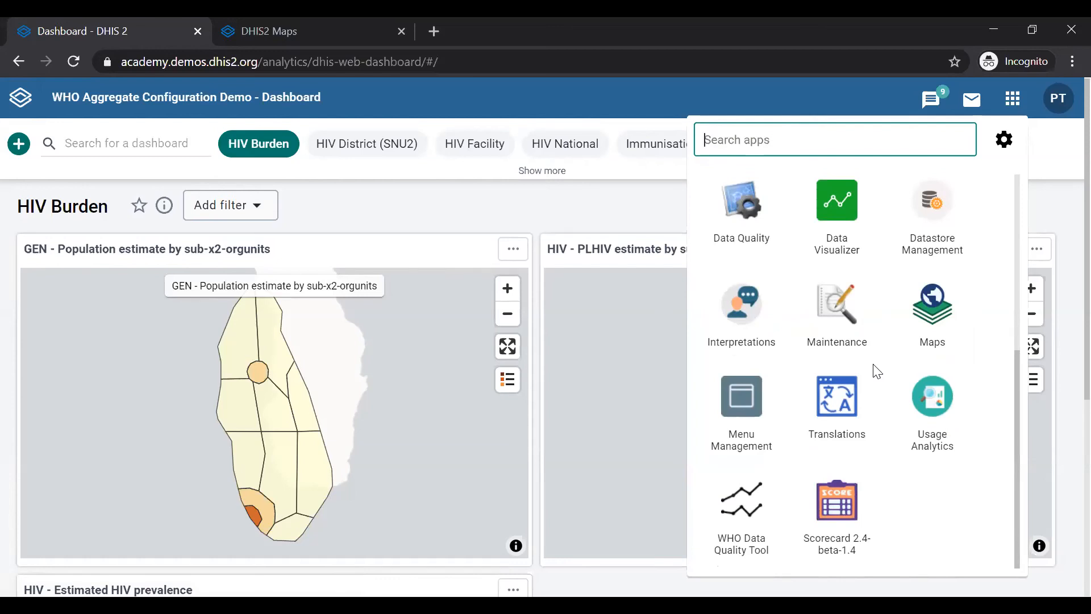
click(928, 324)
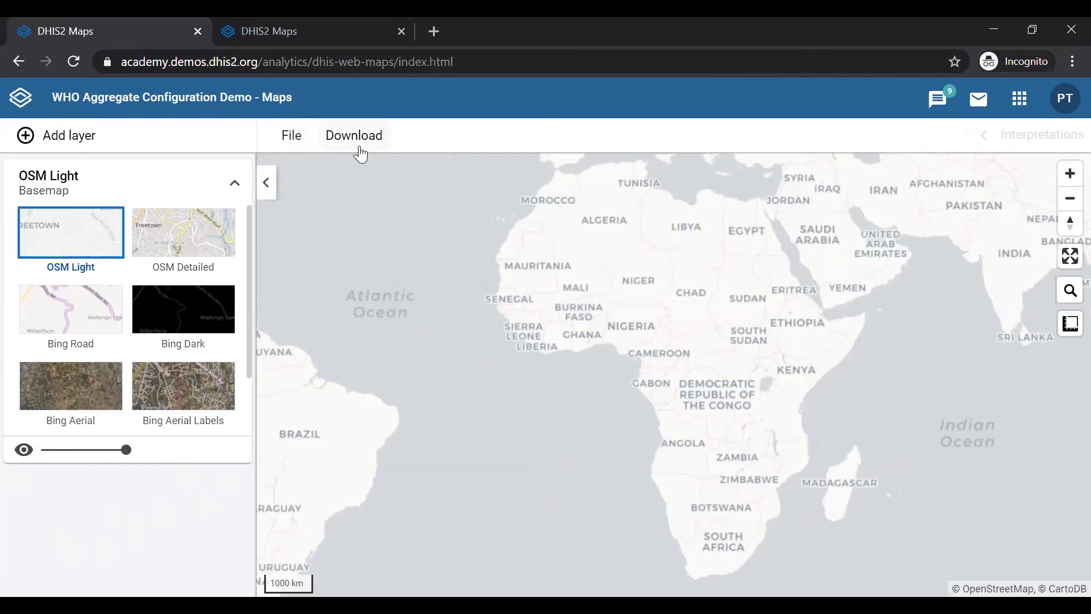
Step: Open the saved-map browser and search for maps named tb, scrolling through the matching list
click(289, 138)
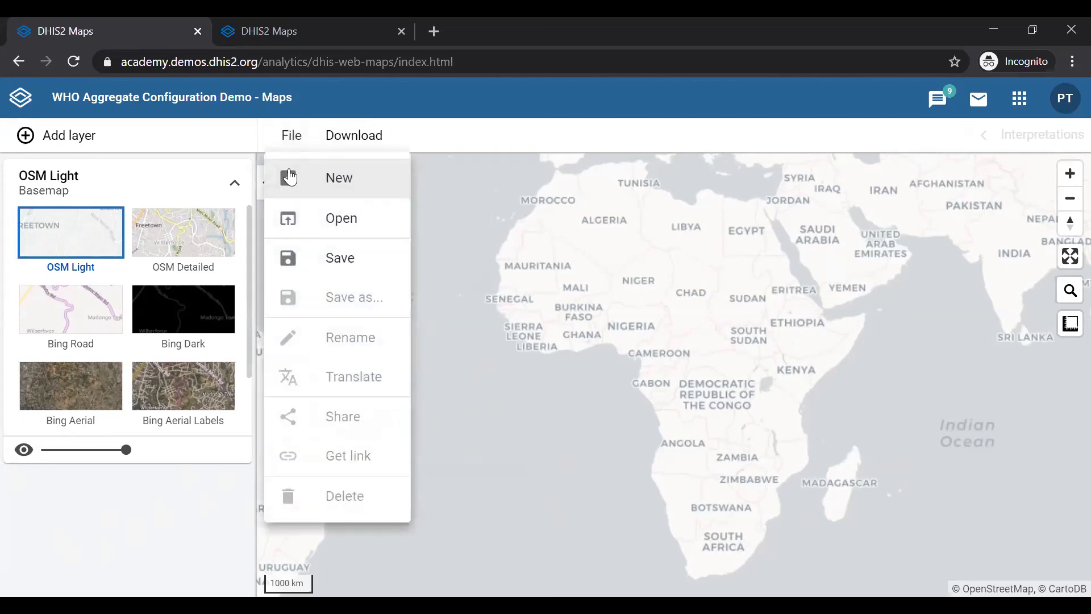
click(332, 222)
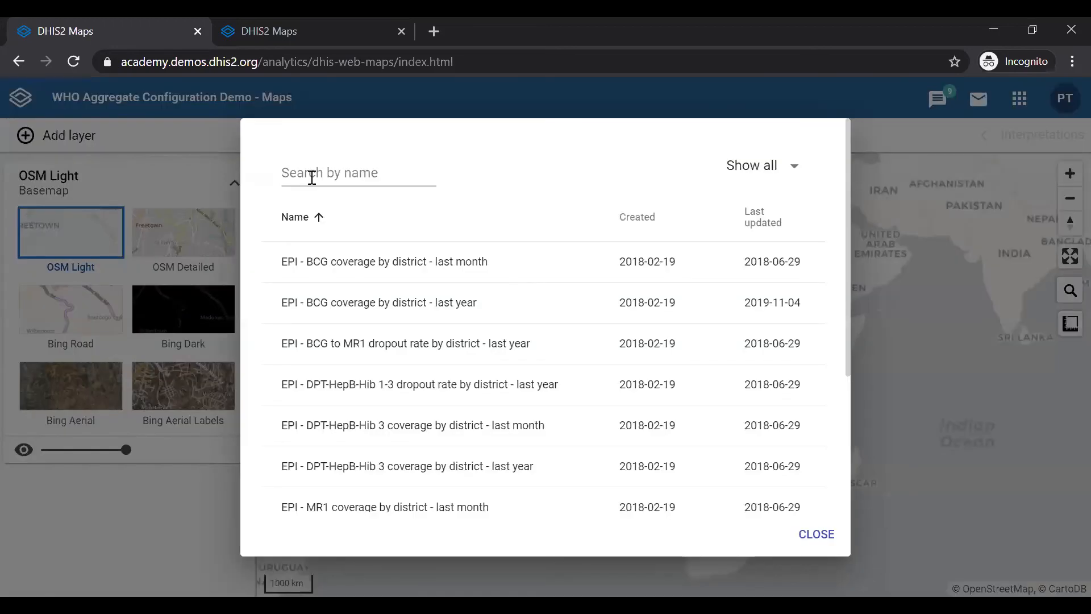
click(312, 178)
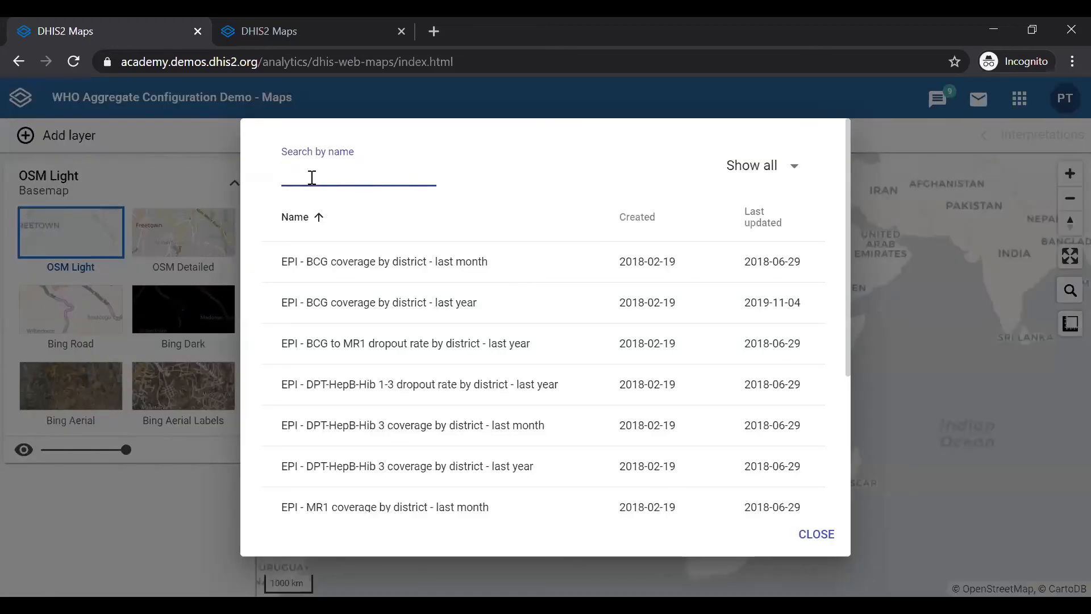
text(tb)
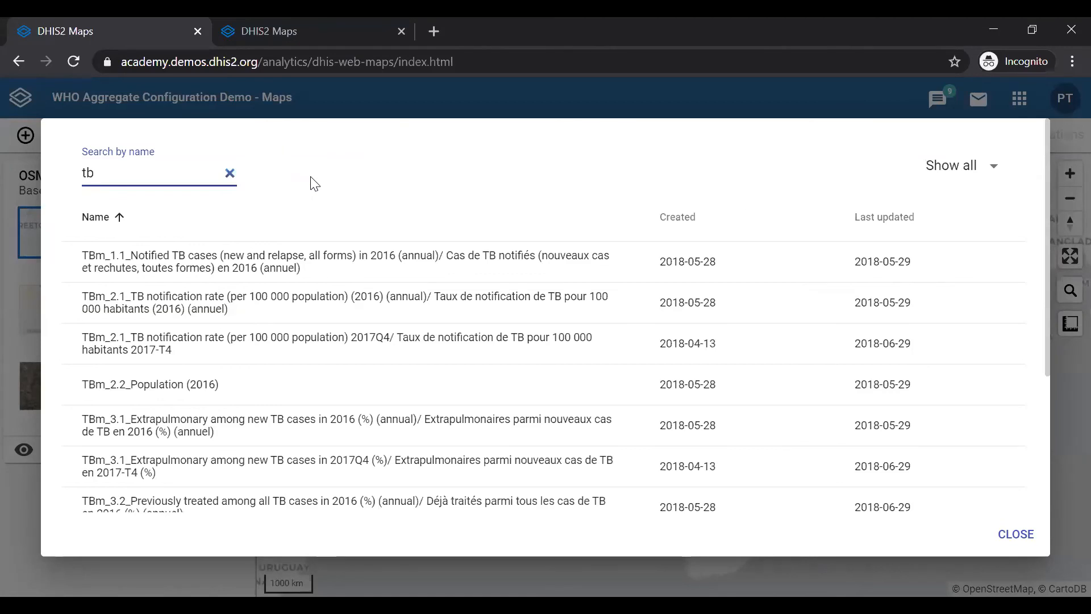
scroll(377, 401, down, 3)
scroll(378, 405, down, 2)
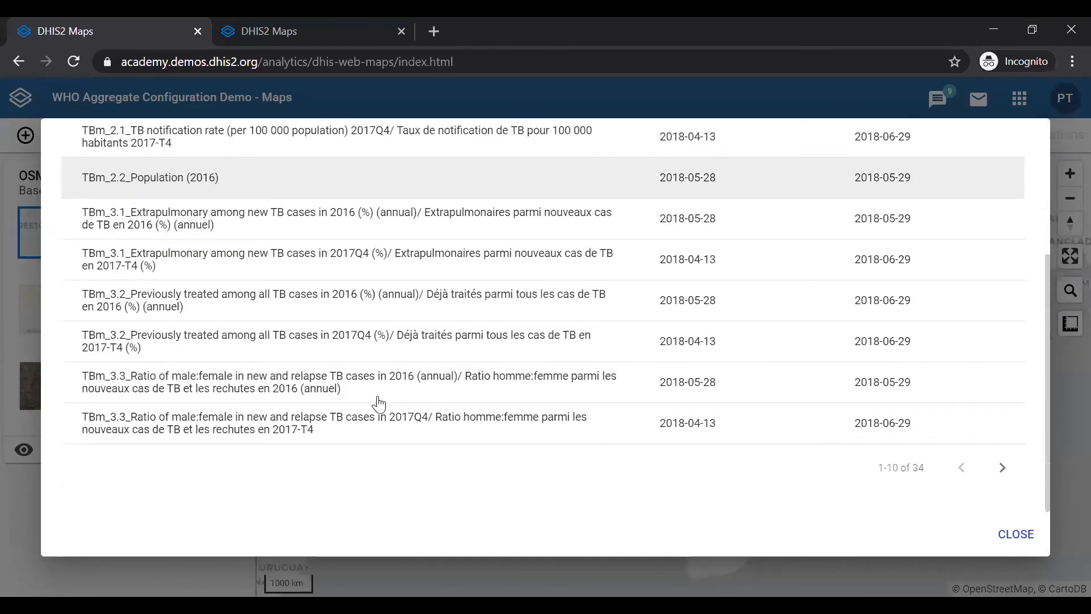
scroll(377, 239, up, 1)
scroll(377, 238, up, 3)
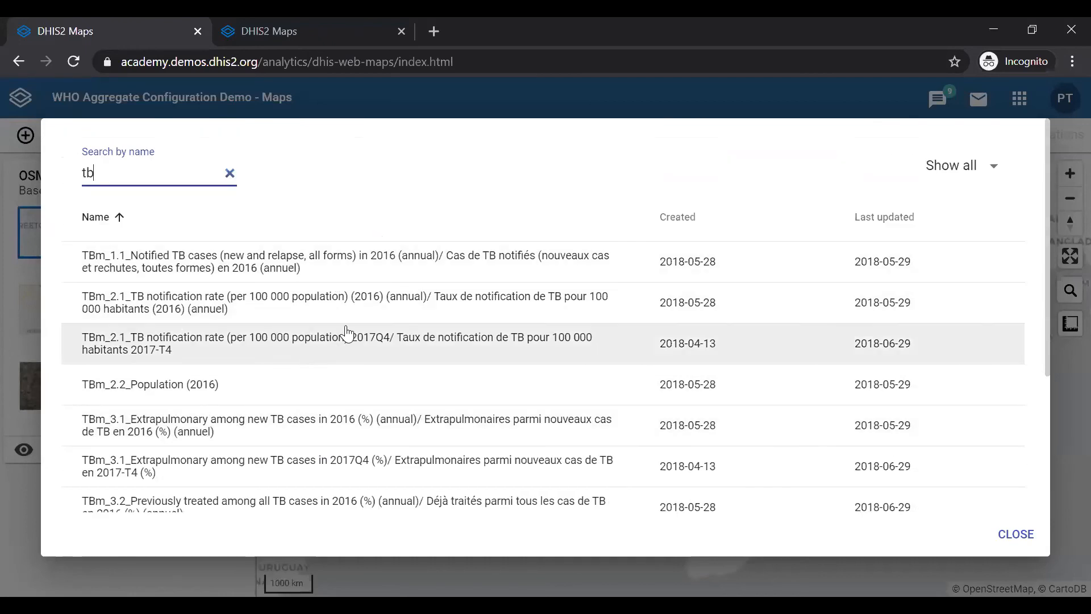
scroll(348, 333, down, 1)
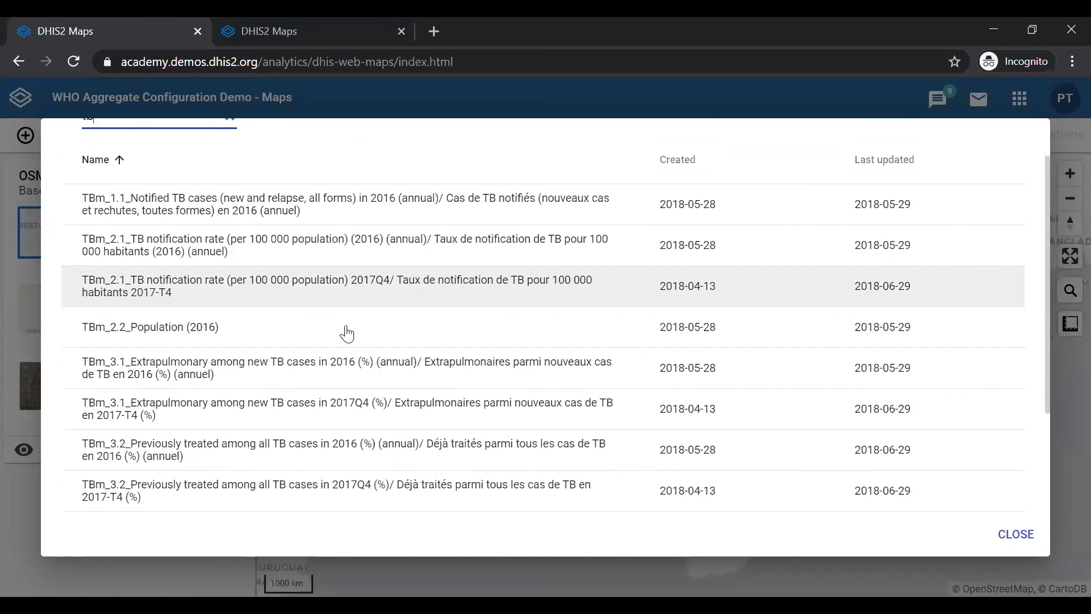
scroll(346, 334, down, 3)
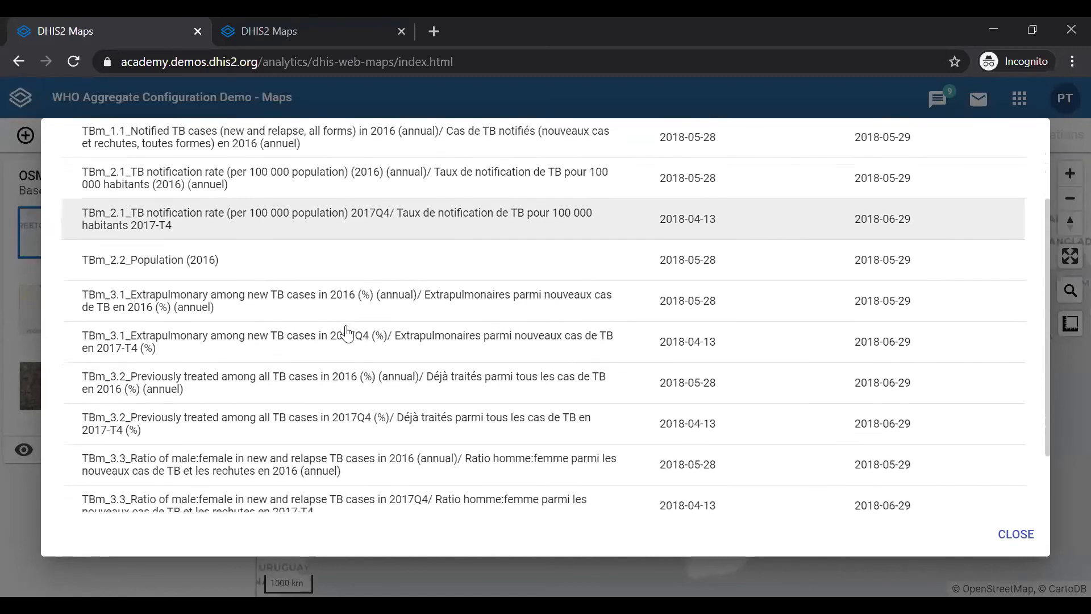
scroll(347, 331, up, 4)
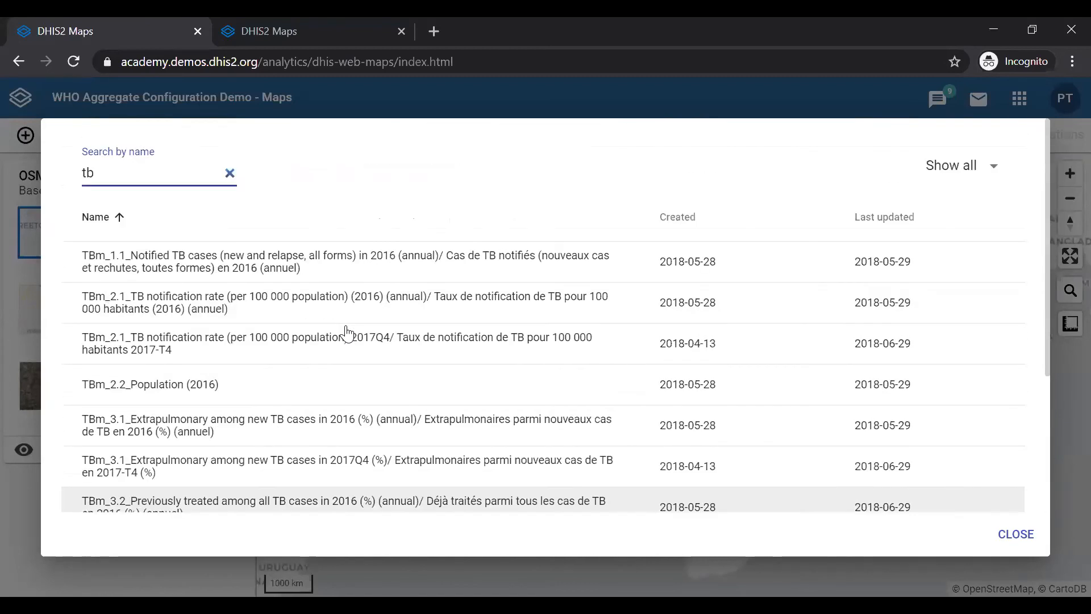
Step: Search the saved maps for notif and open TB - Notified TB cases (new and relapse, all forms) - last quarter
key(BackSpace)
key(BackSpace)
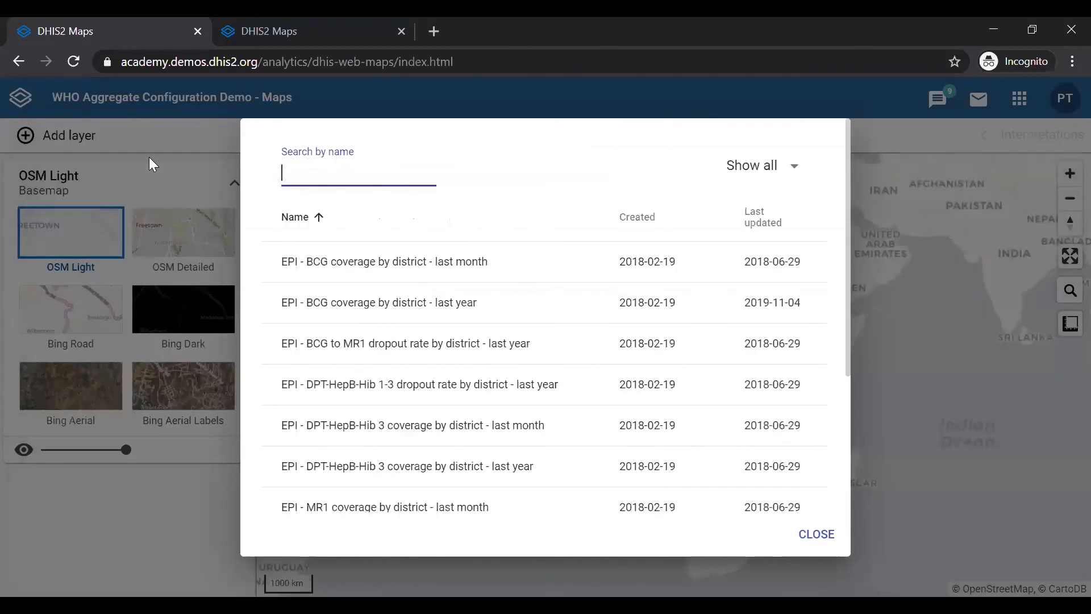
text(not)
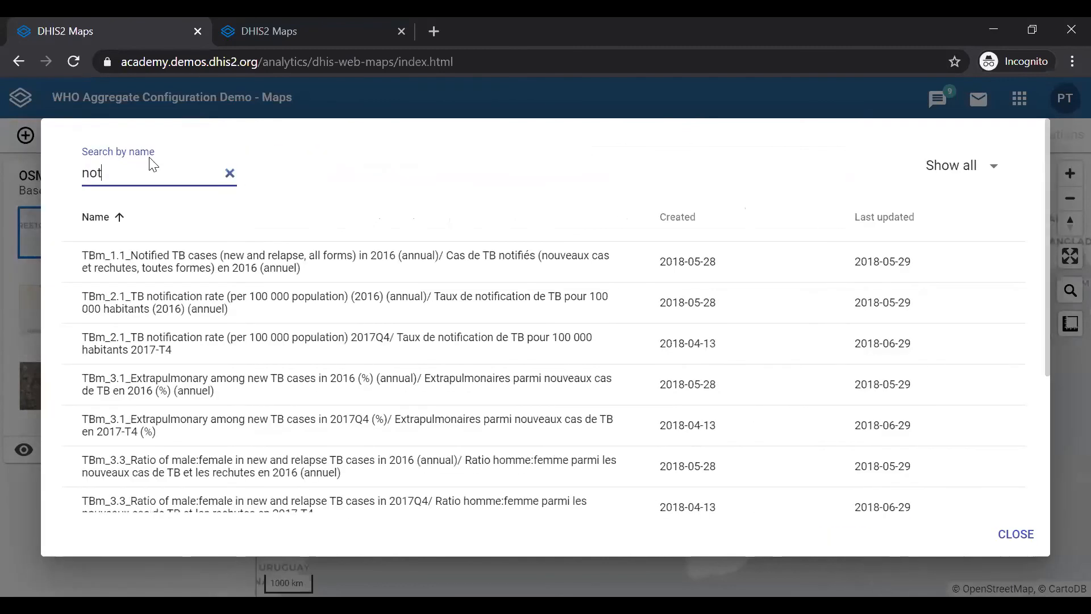
text(i)
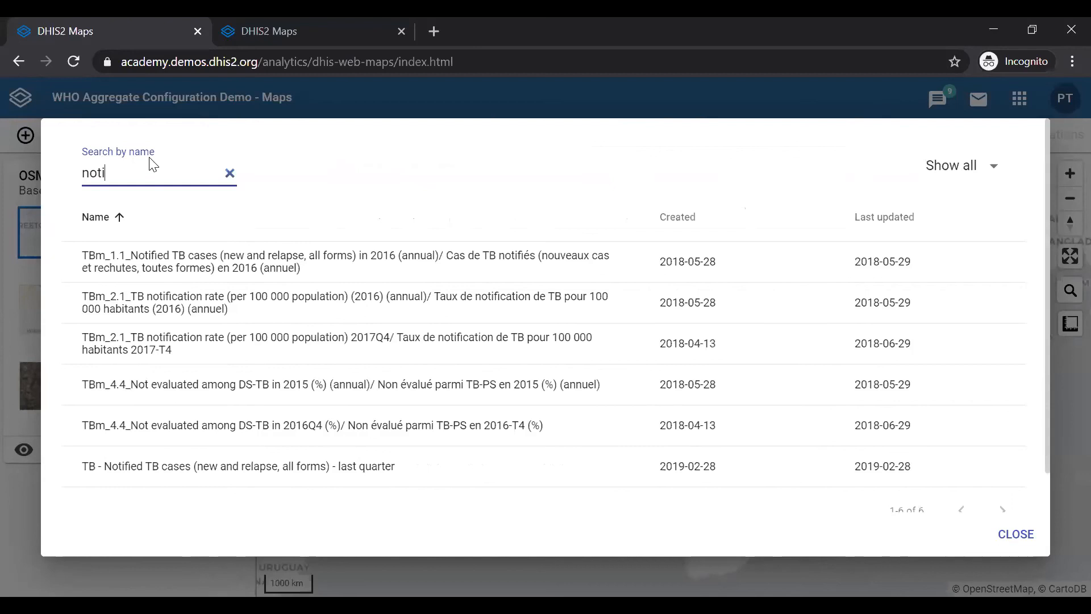
text(f)
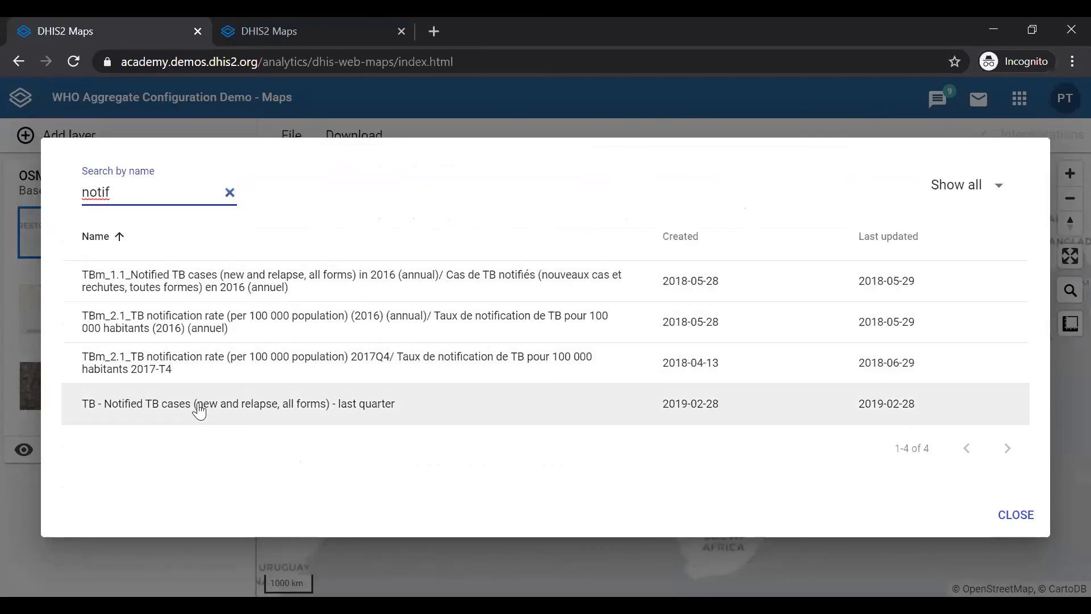
click(230, 419)
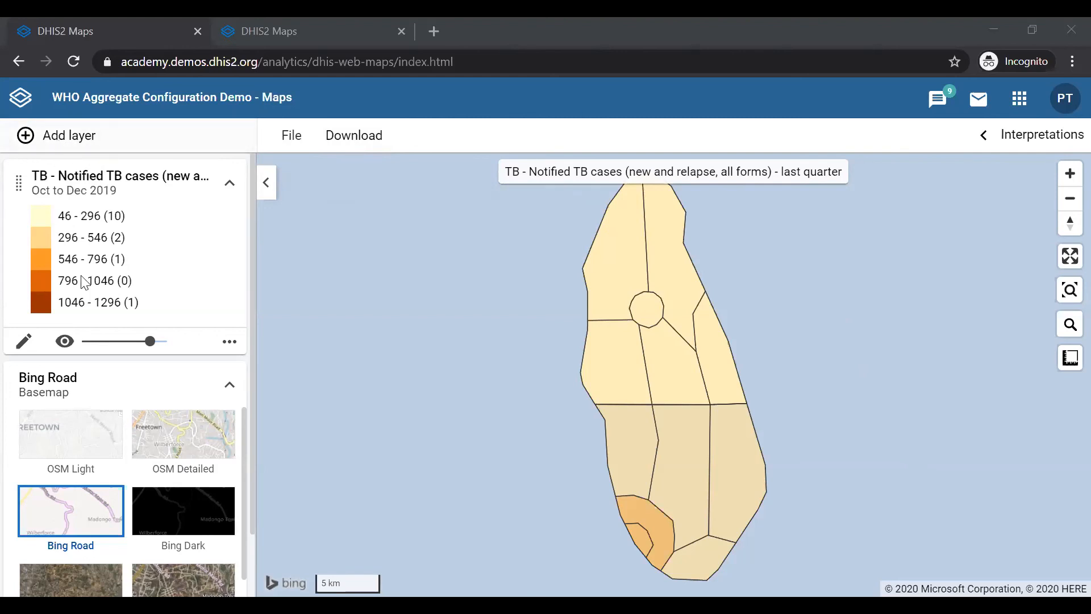
Step: Zoom the thematic map in and back out to inspect the districts
scroll(139, 476, down, 2)
scroll(139, 476, up, 2)
click(1071, 181)
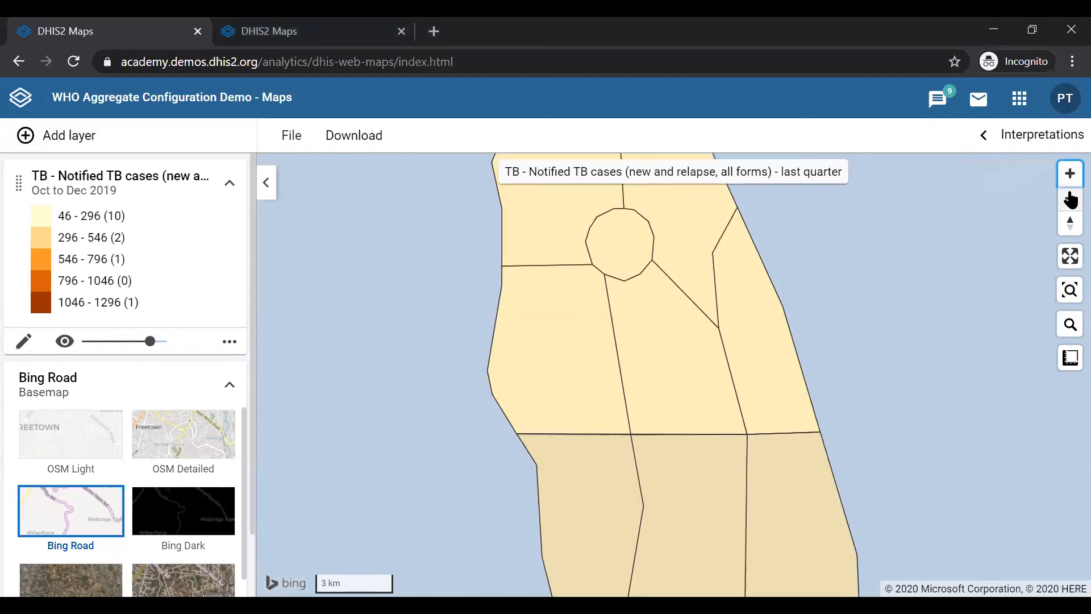
click(1070, 199)
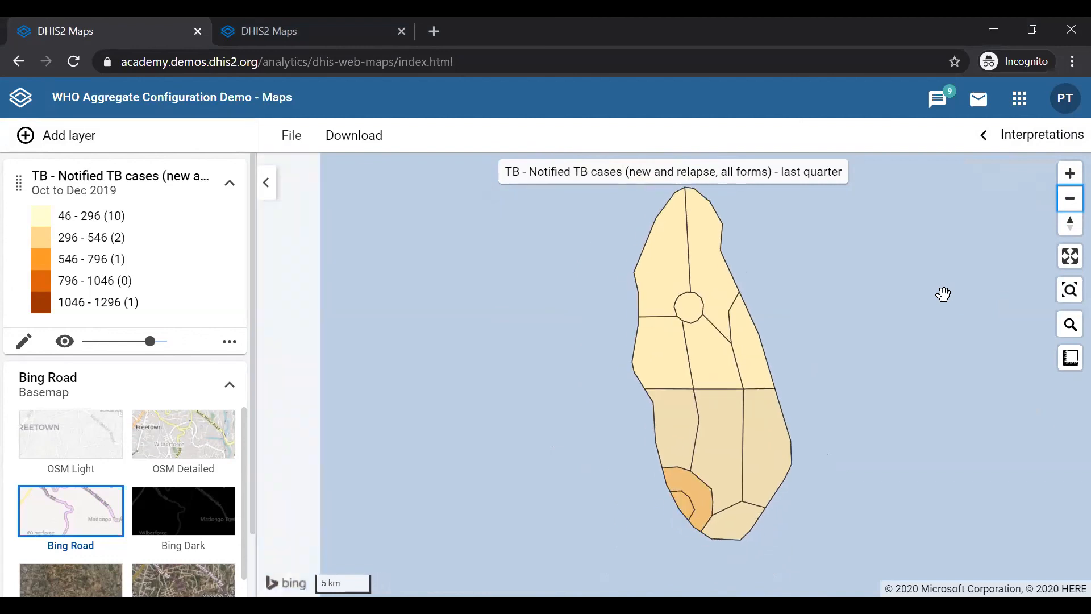
Step: Explore the map by zooming and panning, then zoom back to the layer's content extent
scroll(944, 294, down, 2)
scroll(943, 294, down, 1)
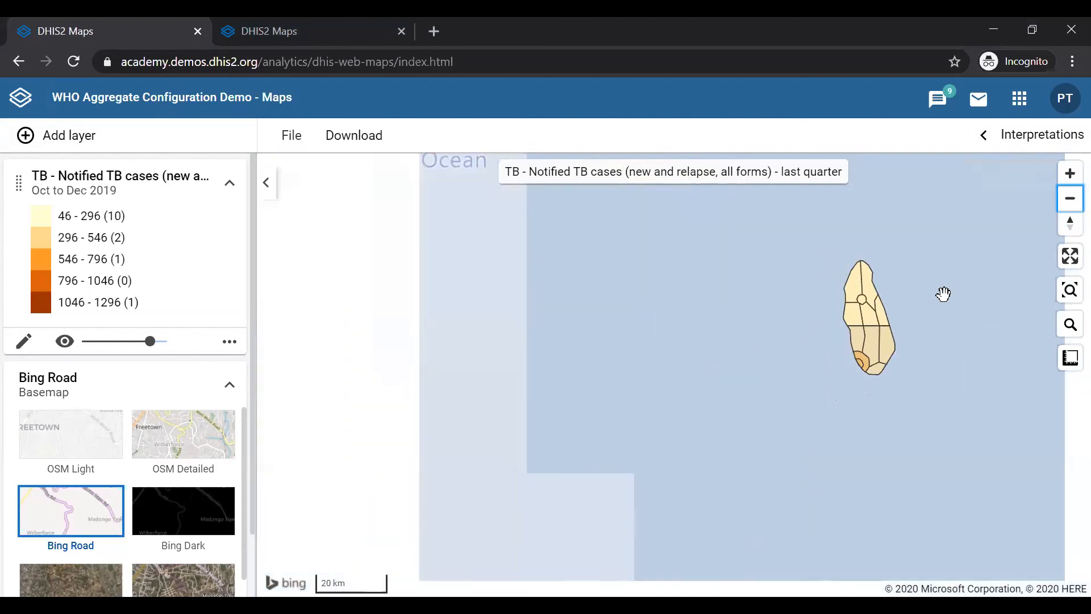
scroll(694, 330, up, 2)
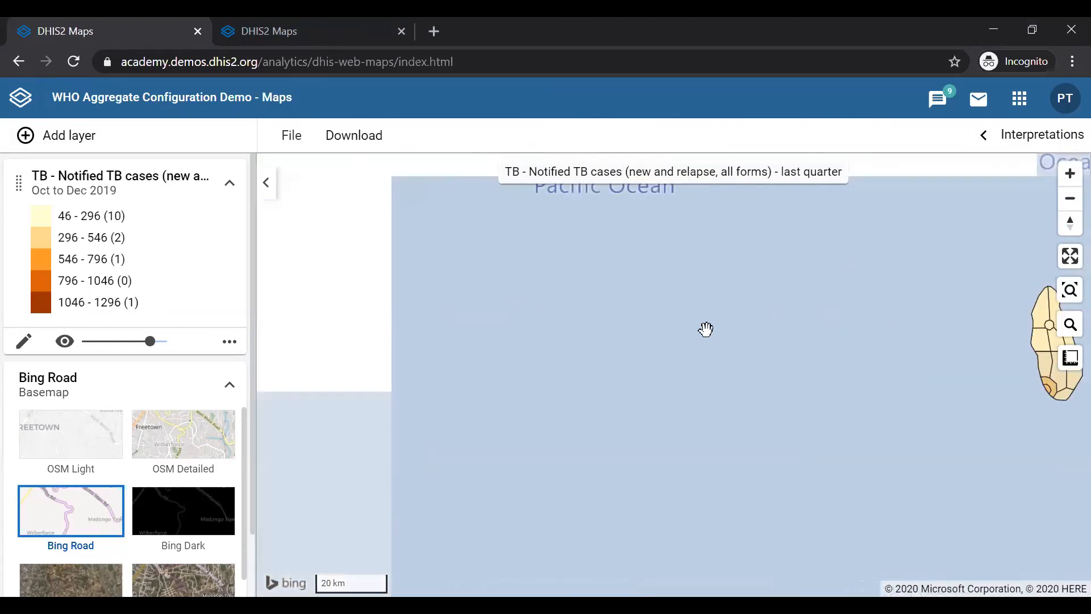
scroll(382, 297, up, 3)
scroll(383, 297, up, 5)
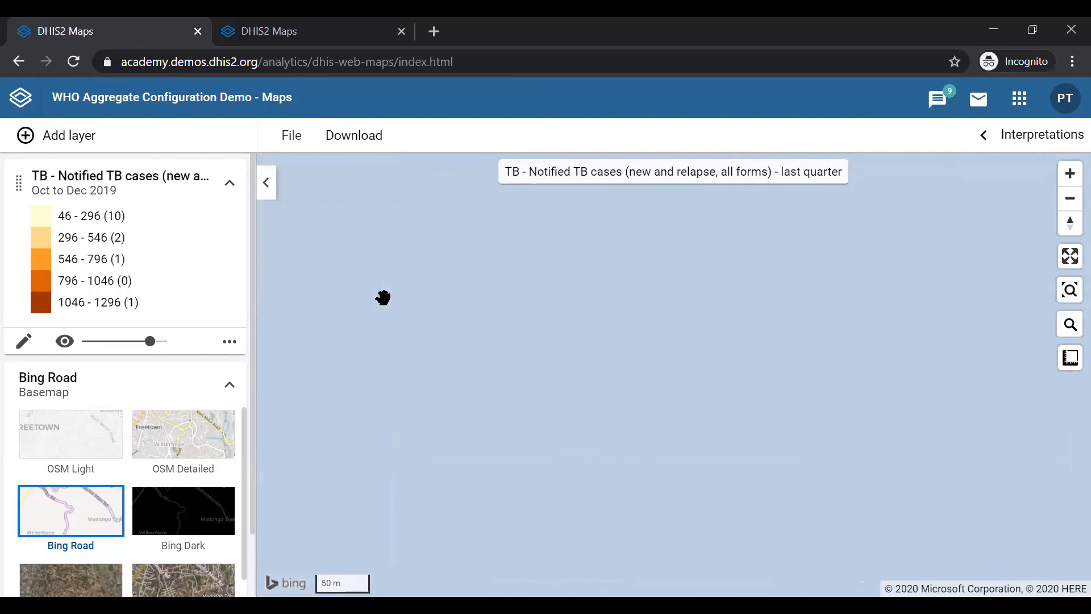
click(1070, 290)
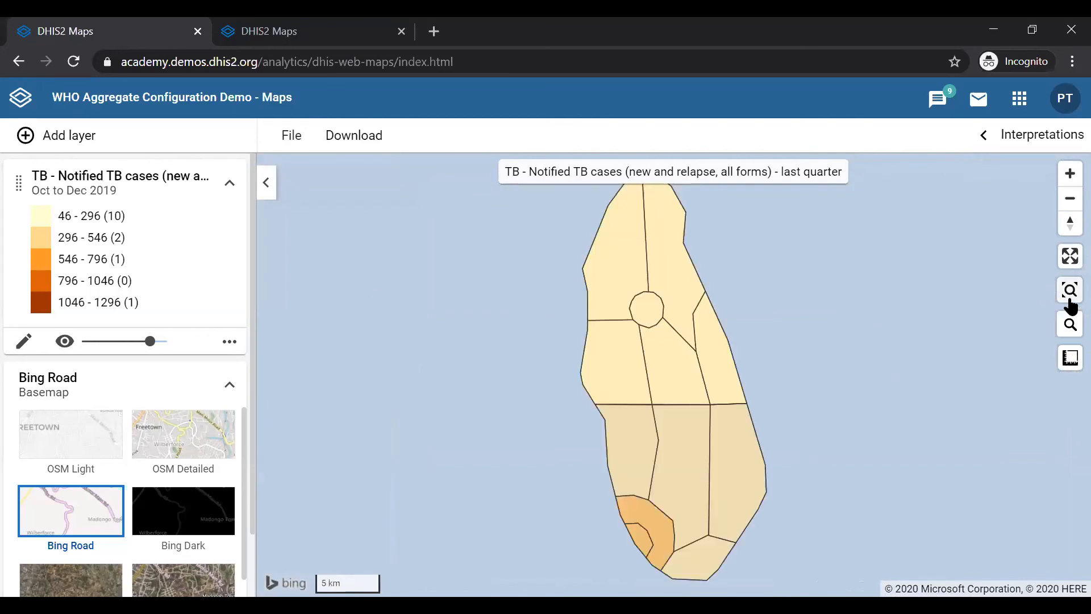
drag(374, 354, 1055, 330)
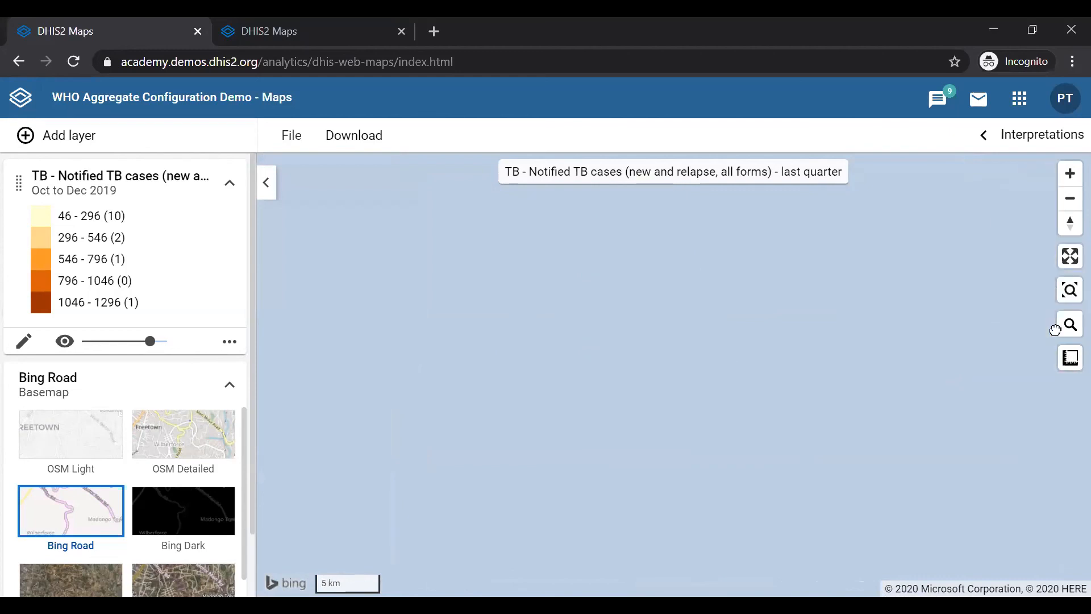
drag(584, 346, 784, 371)
scroll(459, 312, up, 5)
scroll(459, 312, up, 3)
click(1070, 291)
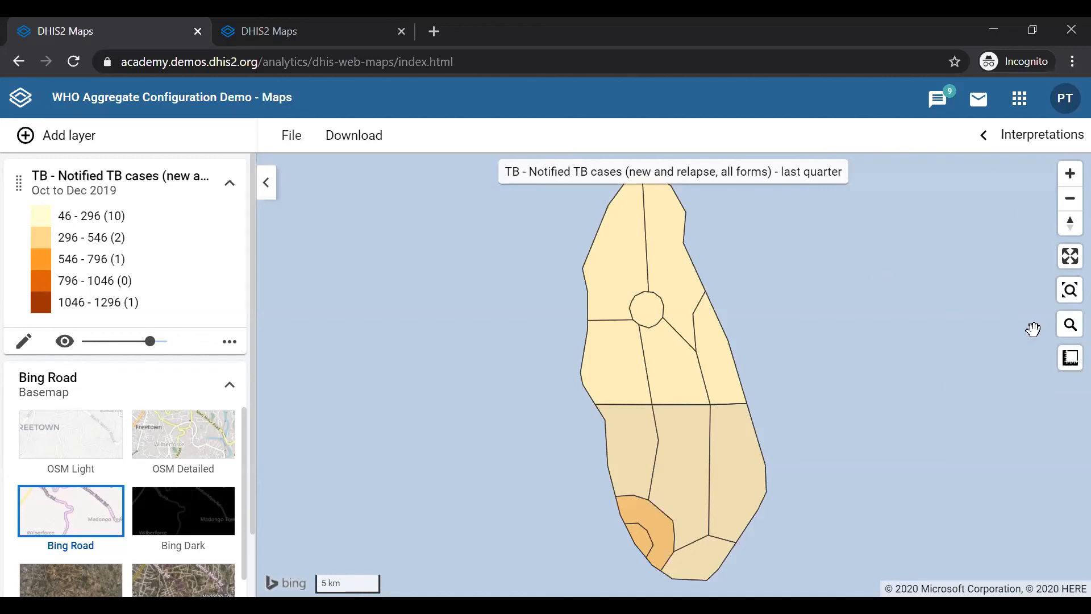
Step: Try to open the map's interpretations panel, then return to the previous page
click(1021, 137)
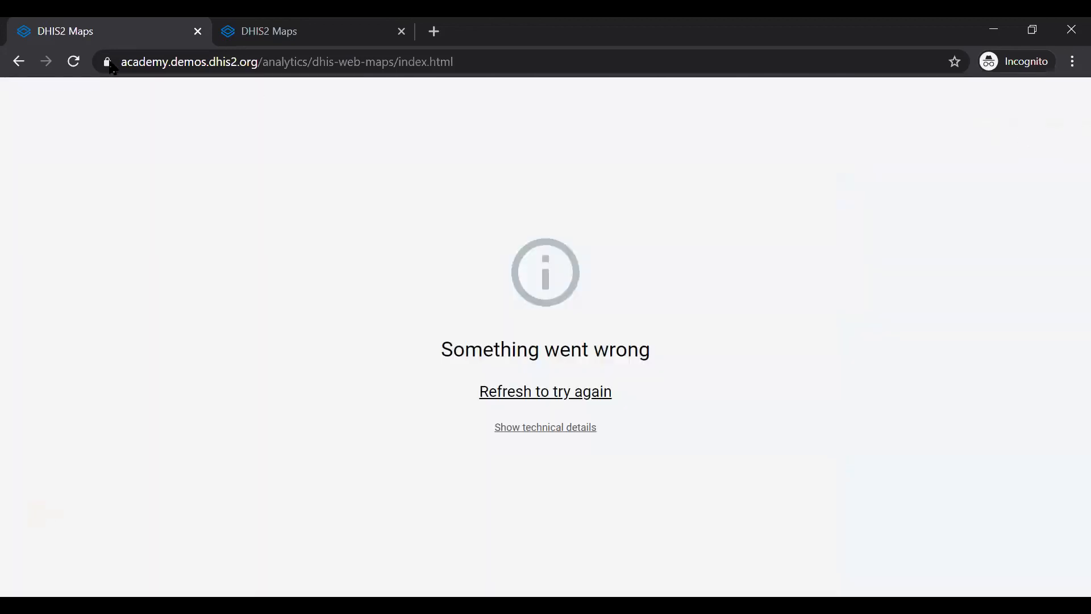
click(19, 63)
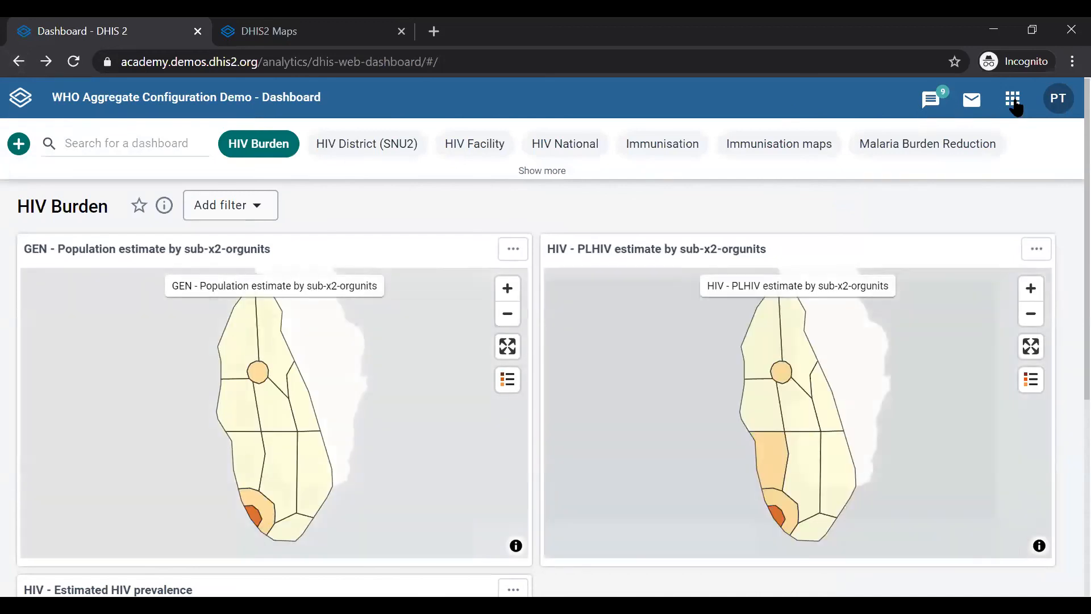
Step: Search the apps menu for maps and open the Maps app
click(1013, 101)
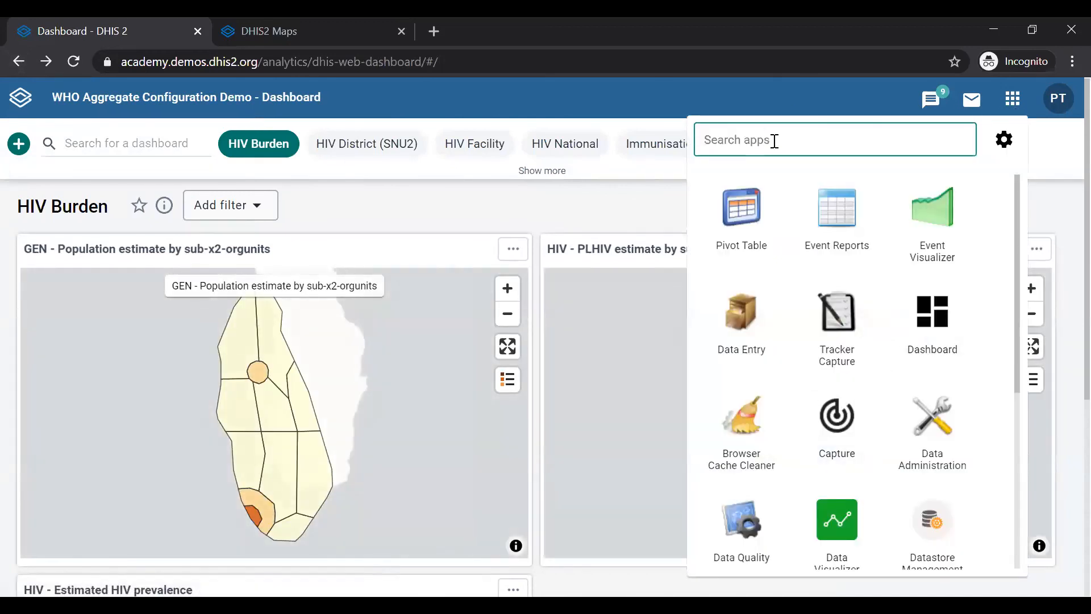
text(maps)
click(733, 245)
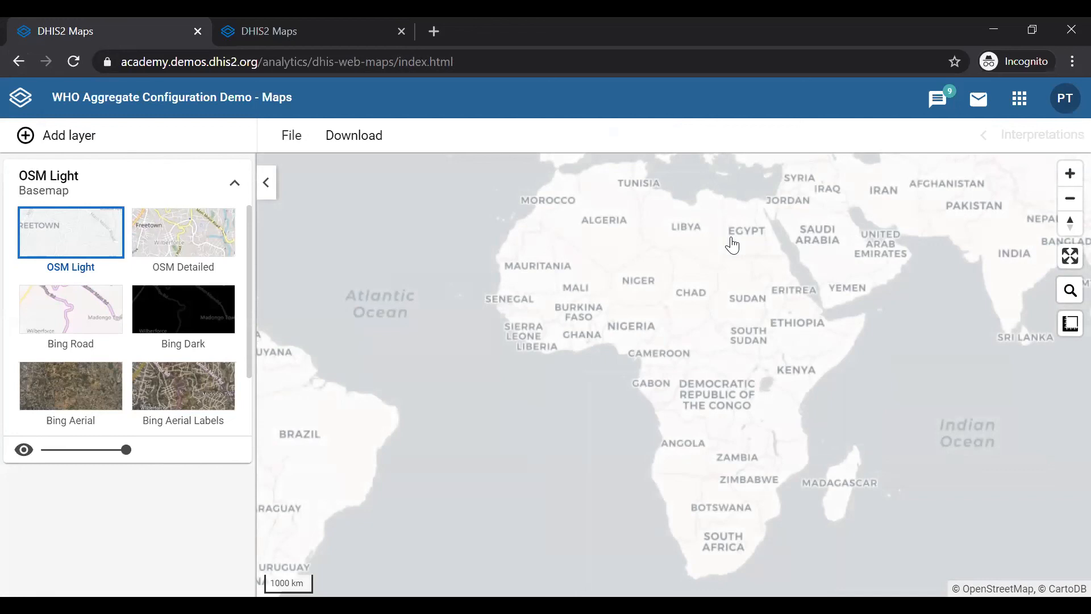
Step: Open the saved map "TB - Notified TB cases (new and relapse, all forms) - last quarter", found by searching for "not"
click(300, 142)
click(335, 231)
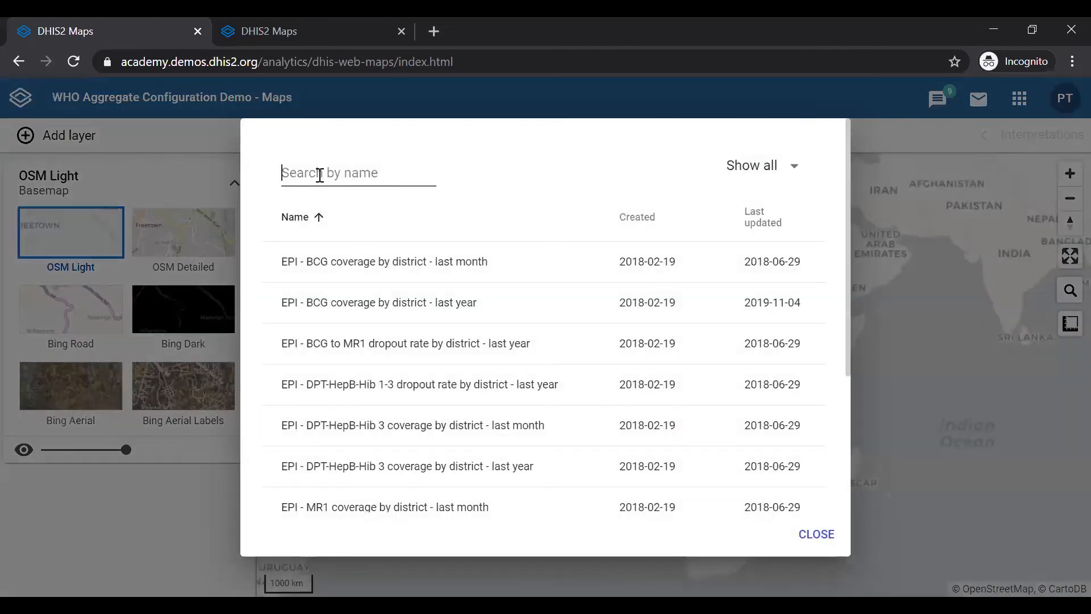
click(319, 175)
text(not)
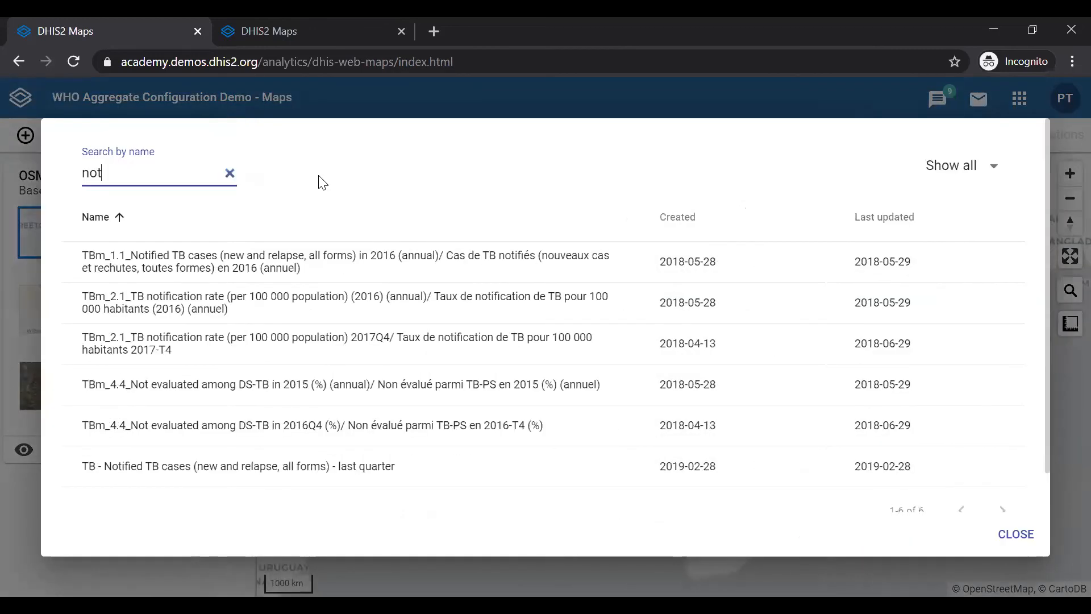
click(311, 466)
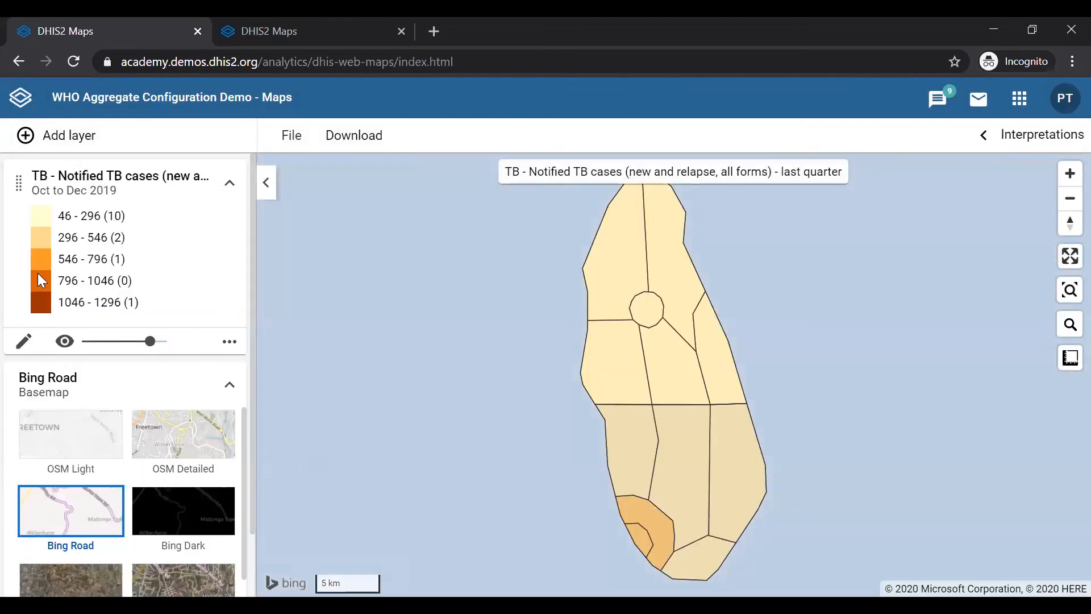
Step: Try out the OSM Detailed, OSM Light, Bing Aerial Labels and Bing Aerial basemaps, ending on Bing Road
scroll(145, 487, down, 2)
scroll(145, 487, up, 2)
click(196, 438)
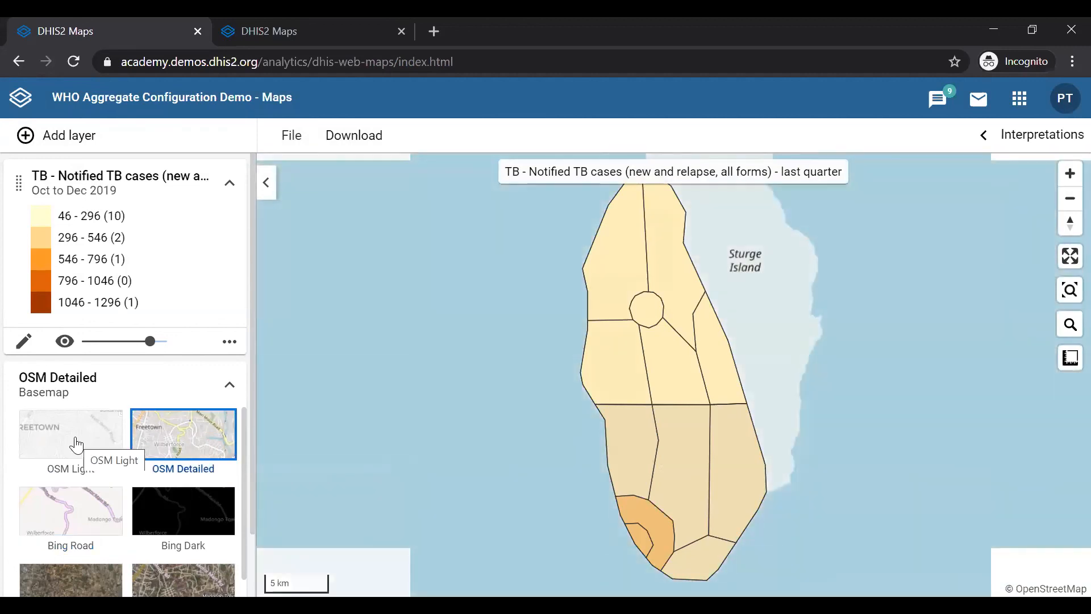
click(76, 445)
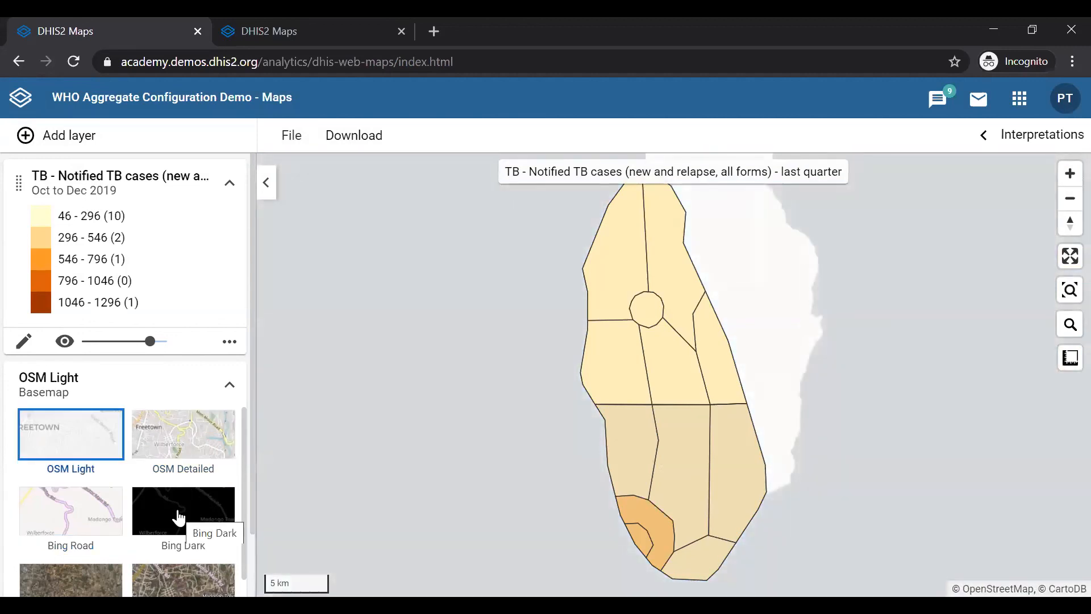
scroll(178, 517, down, 1)
click(178, 519)
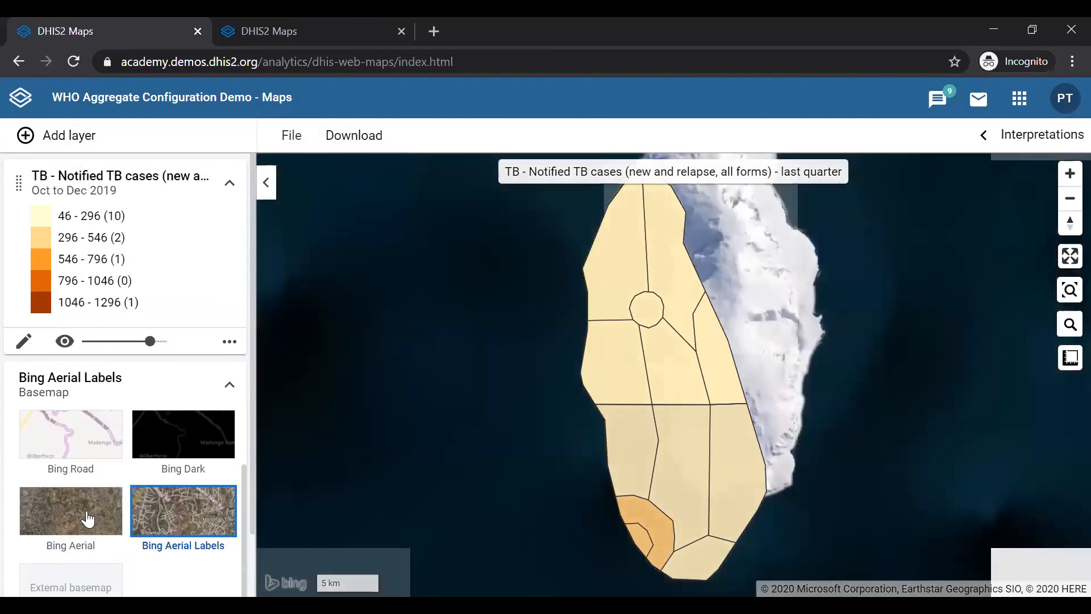
click(87, 518)
scroll(87, 519, up, 1)
click(87, 519)
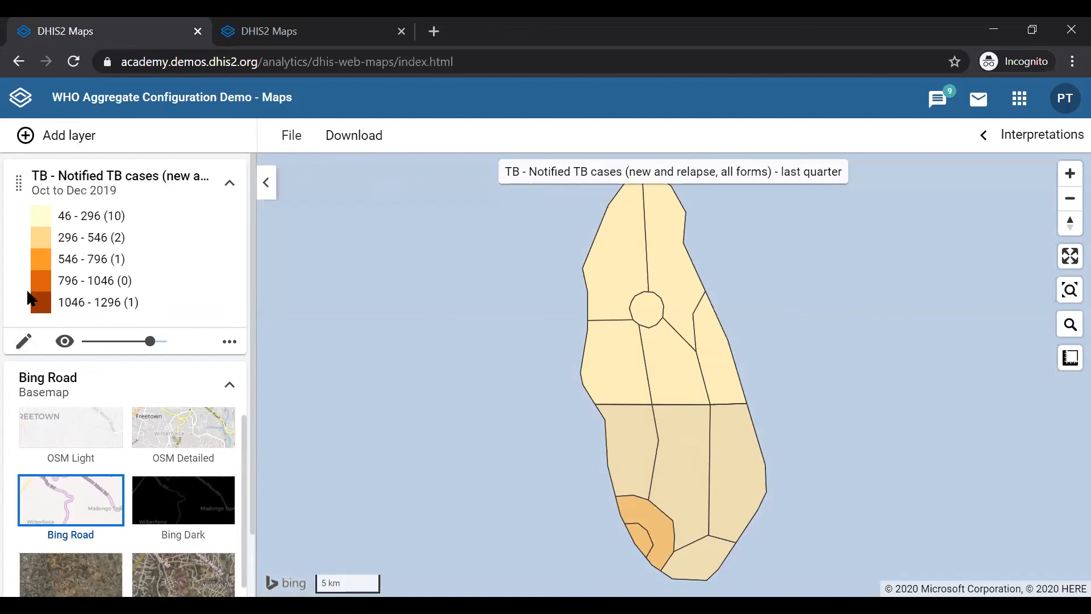
Step: Open the thematic layer's edit dialog and review its Period, Org Units and Style settings
click(24, 341)
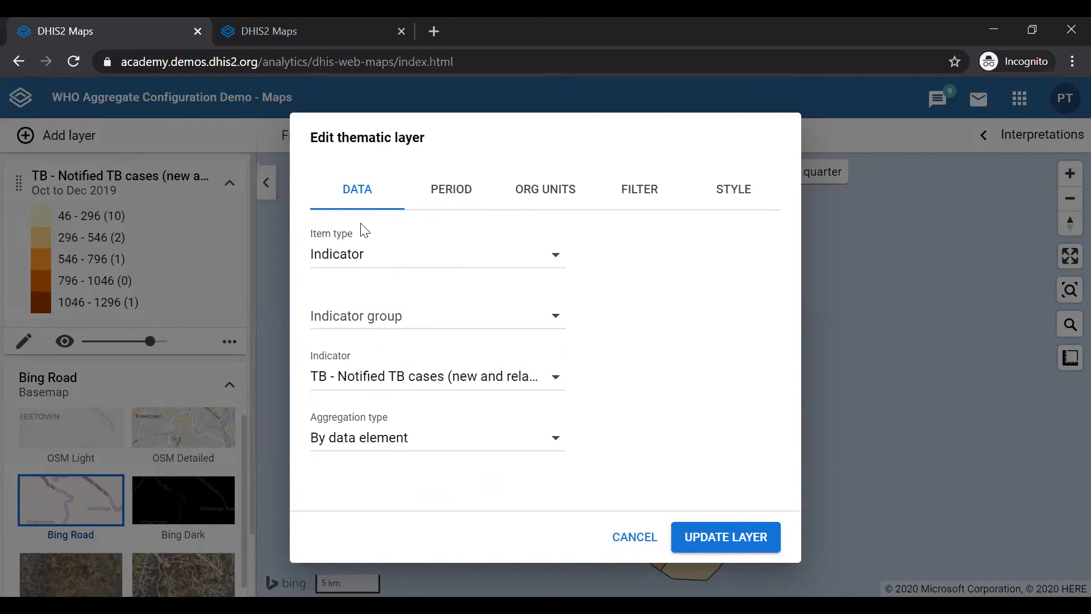
click(457, 191)
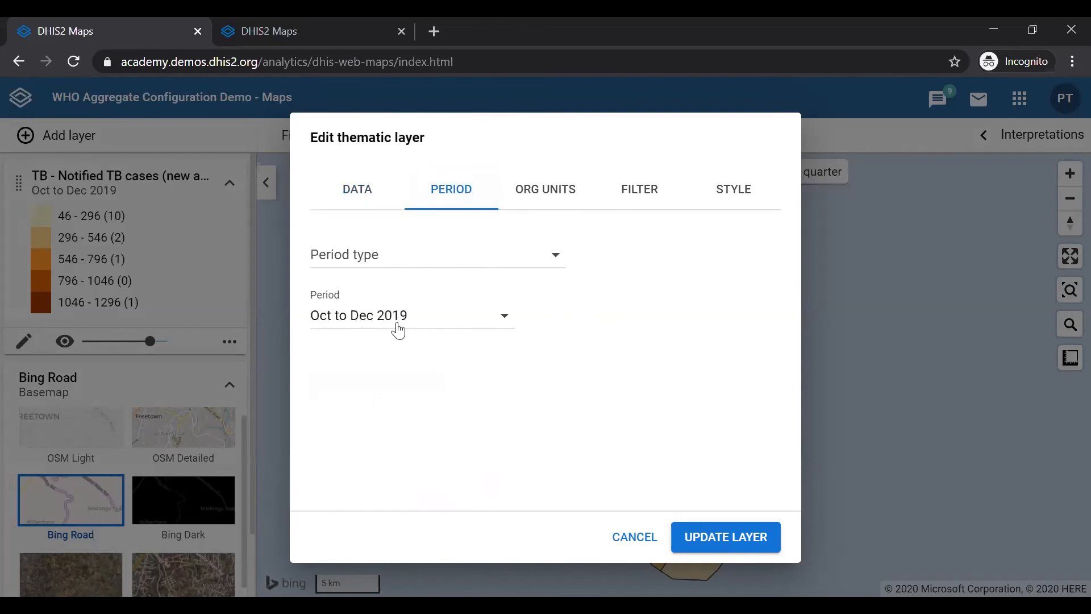
click(539, 192)
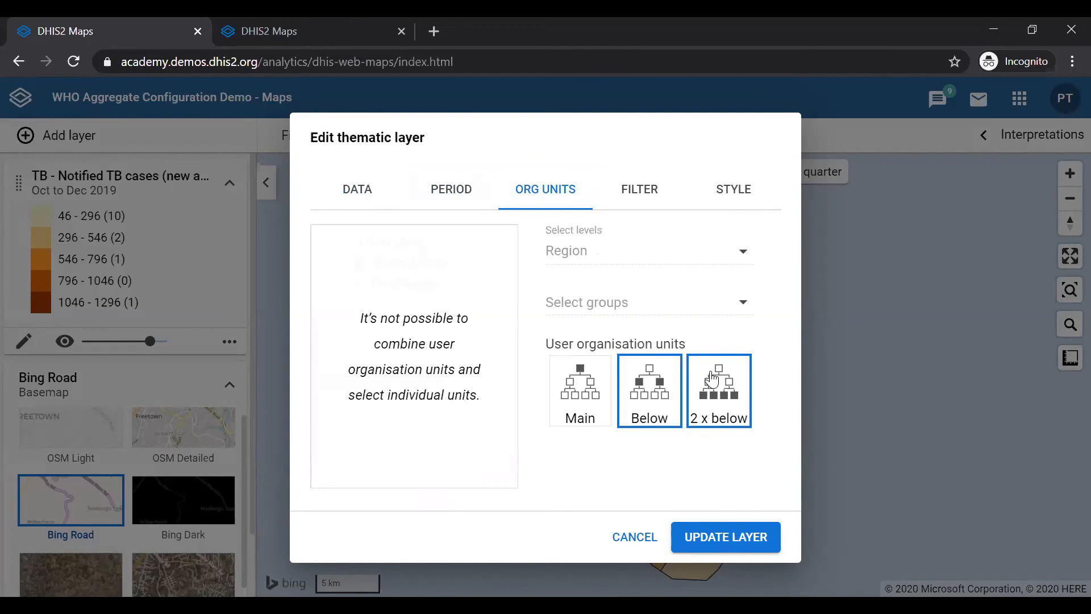
click(738, 197)
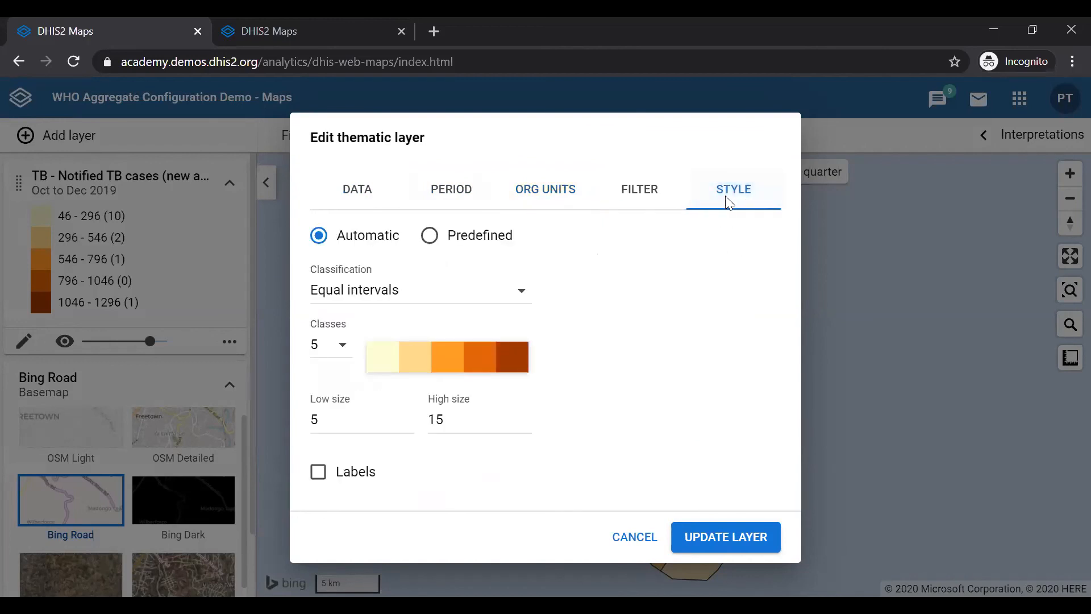